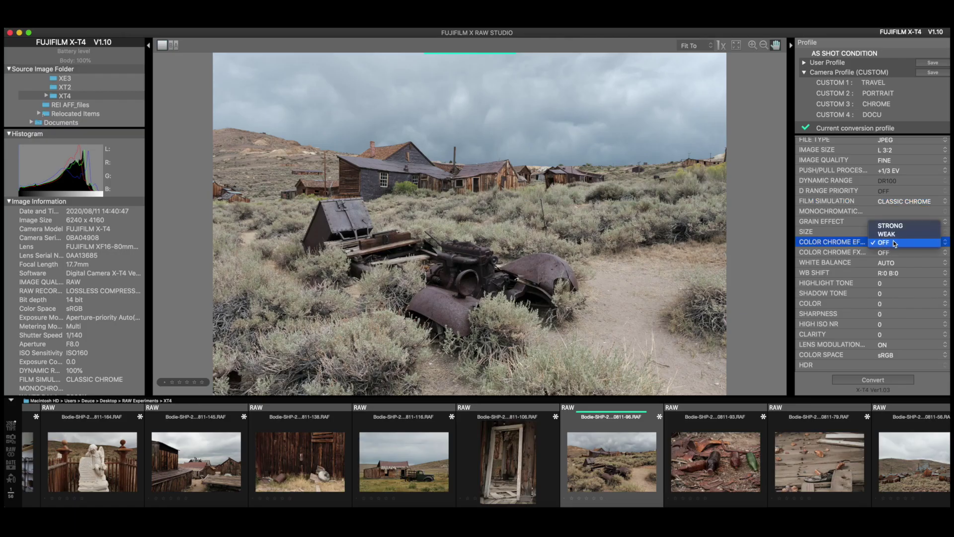
Set both Color Chrome Effect and Color Chrome FX Blue to Weak
left_click(896, 243)
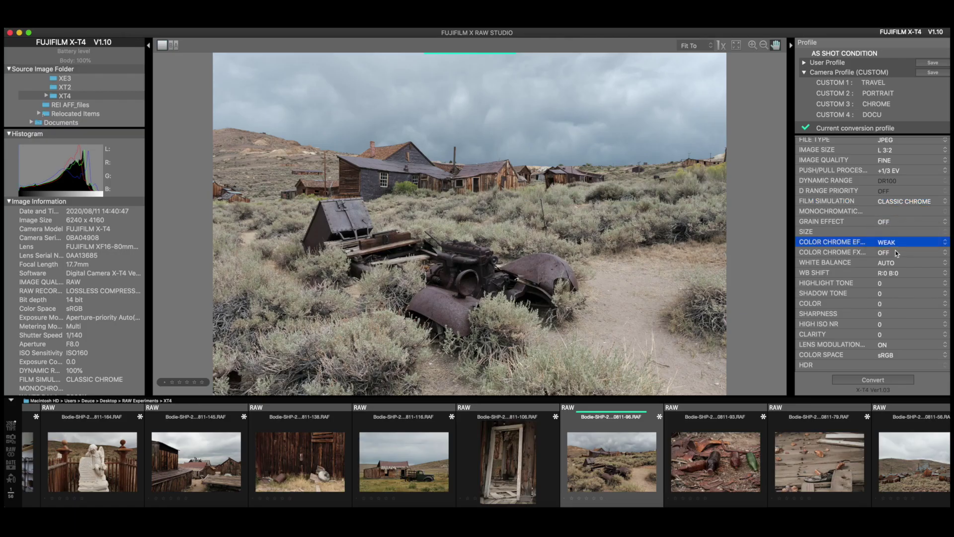
left_click(896, 253)
left_click(897, 244)
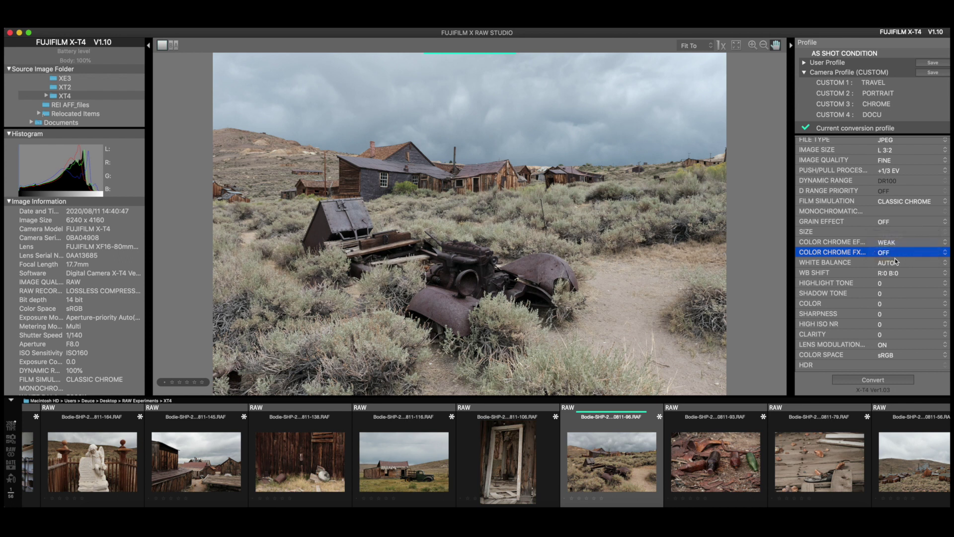
Raise Highlight Tone and Shadow Tone each to +1
left_click(887, 285)
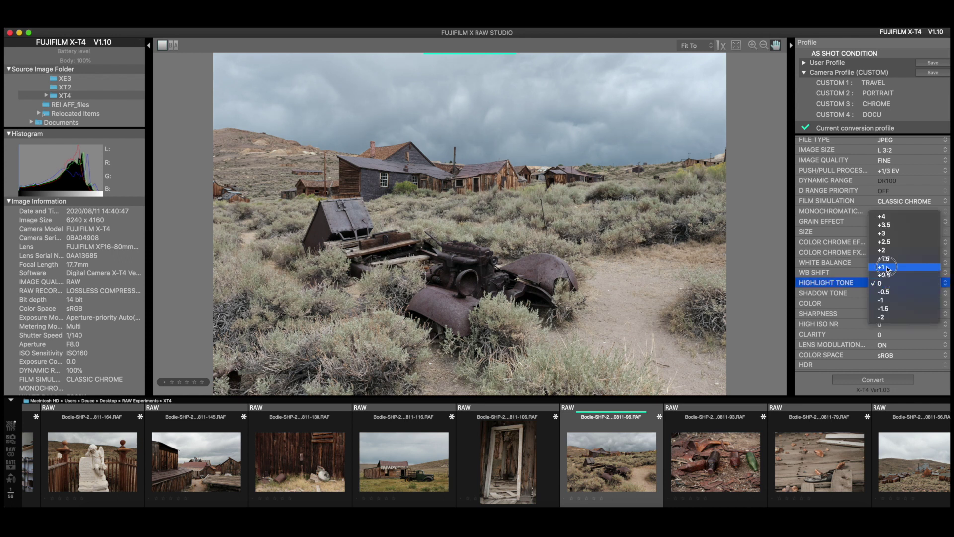
left_click(887, 273)
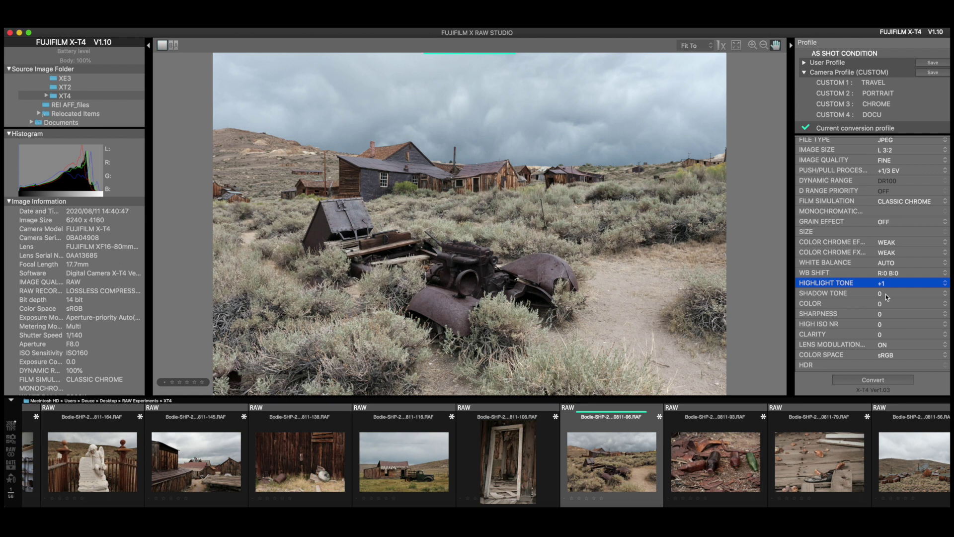
left_click(886, 297)
left_click(887, 283)
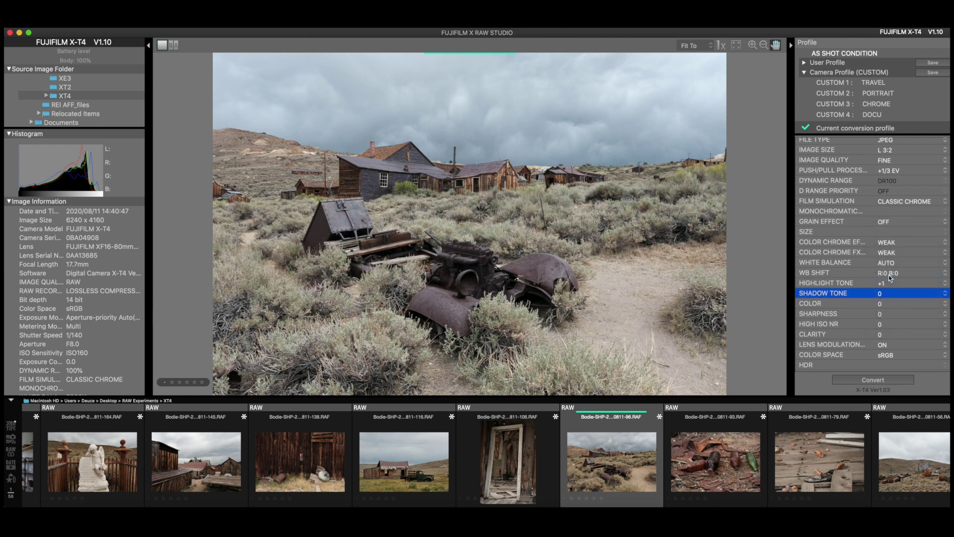
left_click(886, 304)
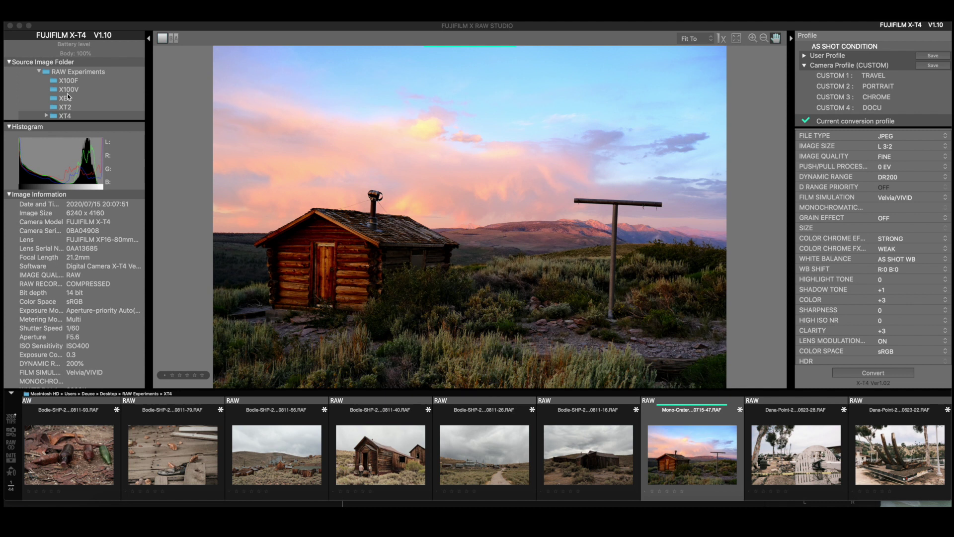
scroll(68, 97, "right", 1)
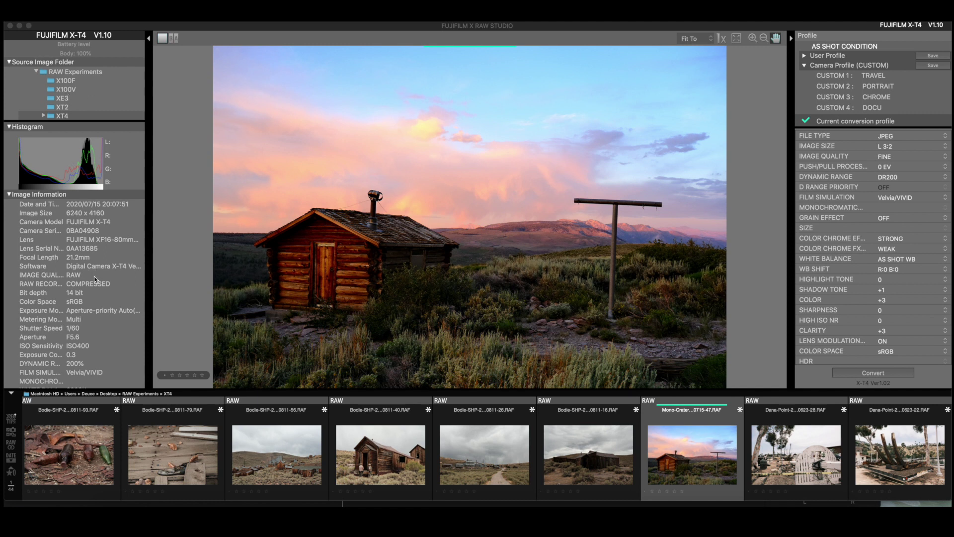
scroll(94, 277, "down", 10)
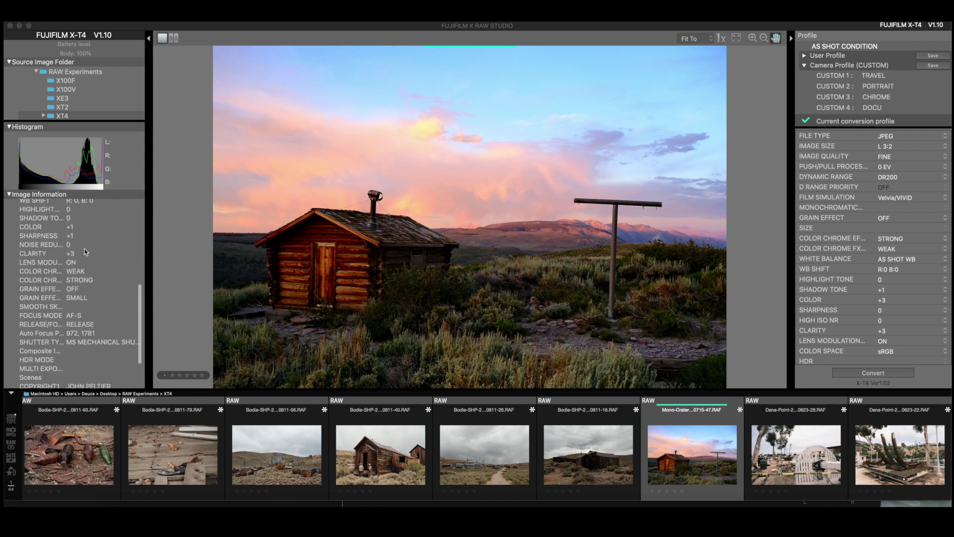
scroll(67, 268, "up", 5)
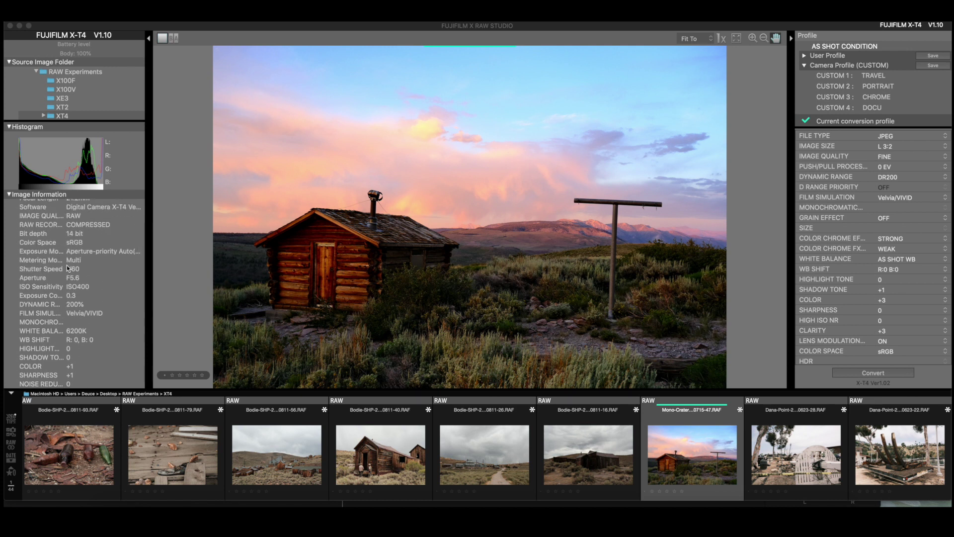
scroll(112, 350, "up", 2)
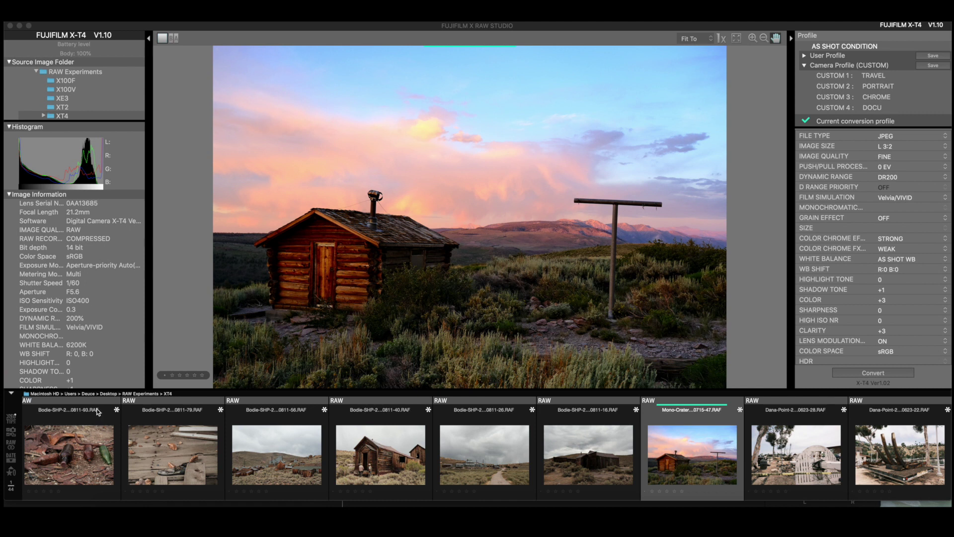
scroll(11, 469, "left", 1)
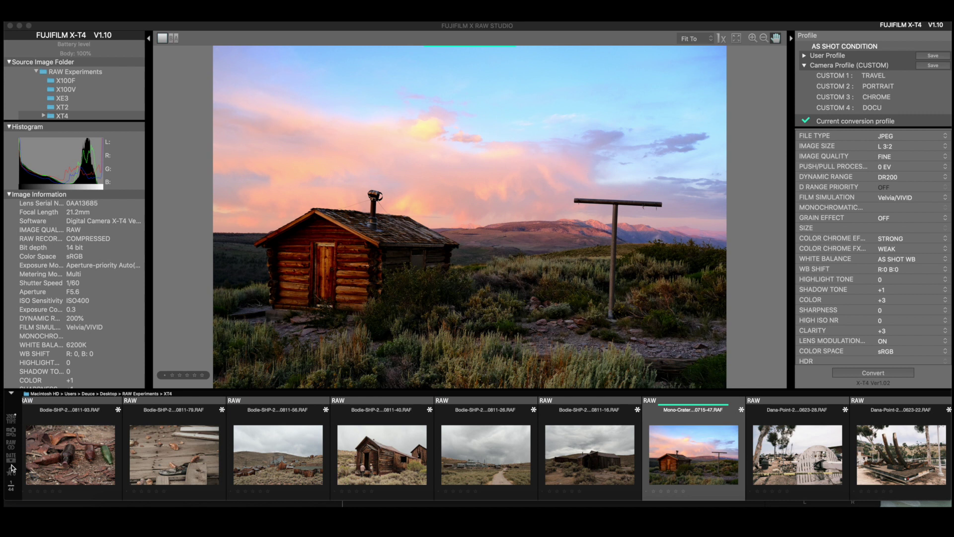
Give the cabin image a 3-star rating and show only target files in the filmstrip
left_click(193, 220)
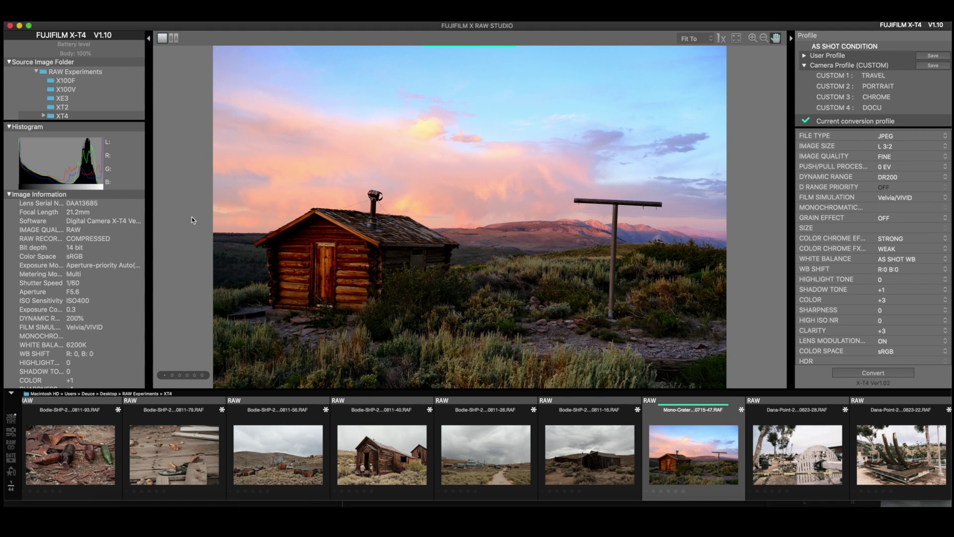
key("3")
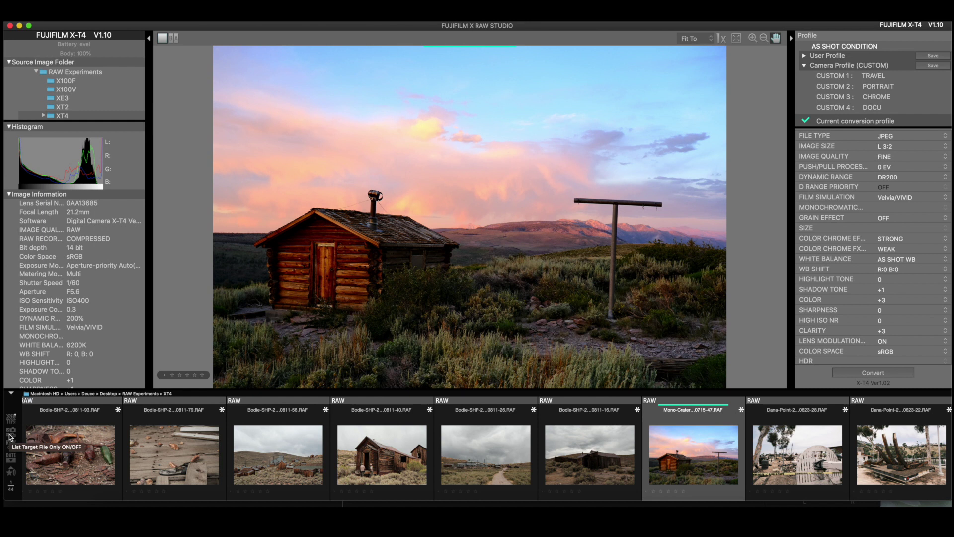
left_click(10, 436)
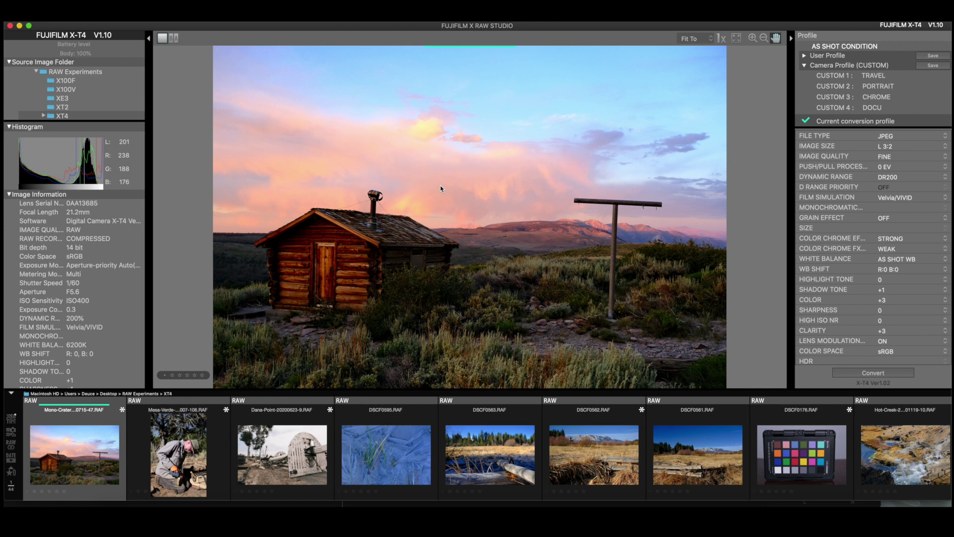
In before/after compare view, apply the ETERNA BLEACH BYPASS film simulation to the cabin image
left_click(173, 39)
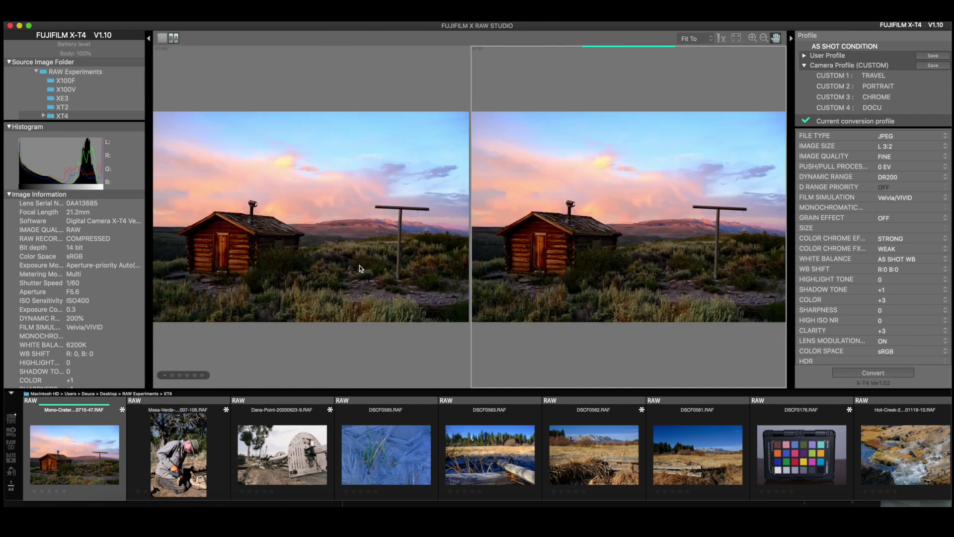
left_click(903, 199)
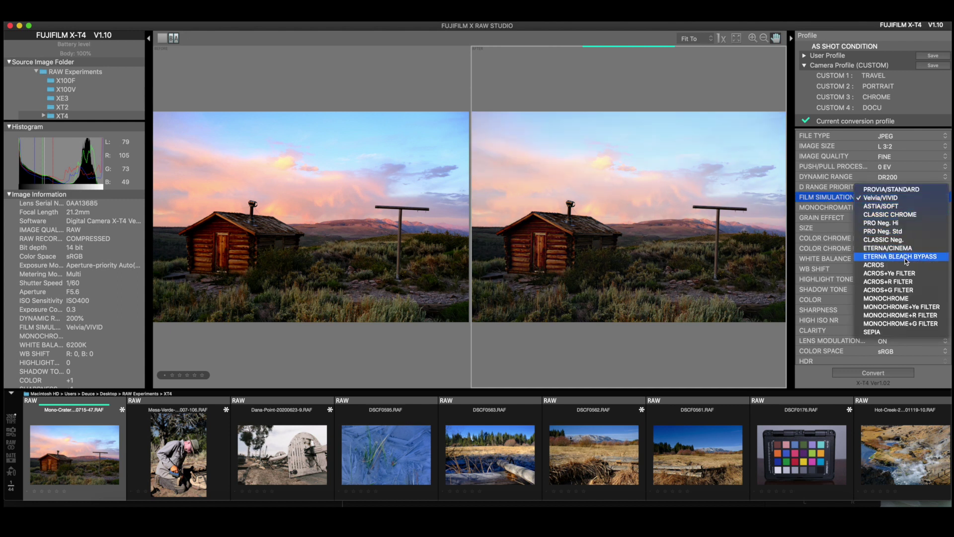
left_click(906, 257)
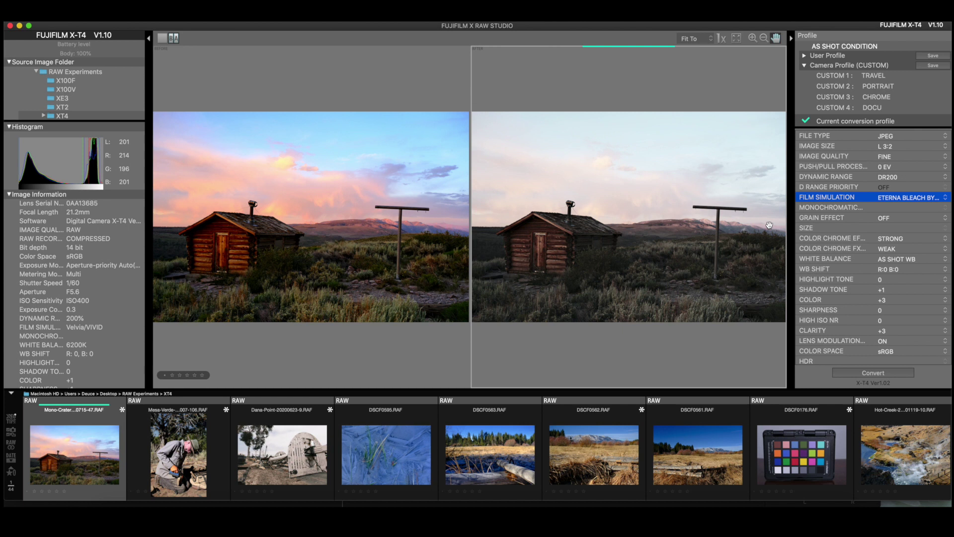
left_click(711, 41)
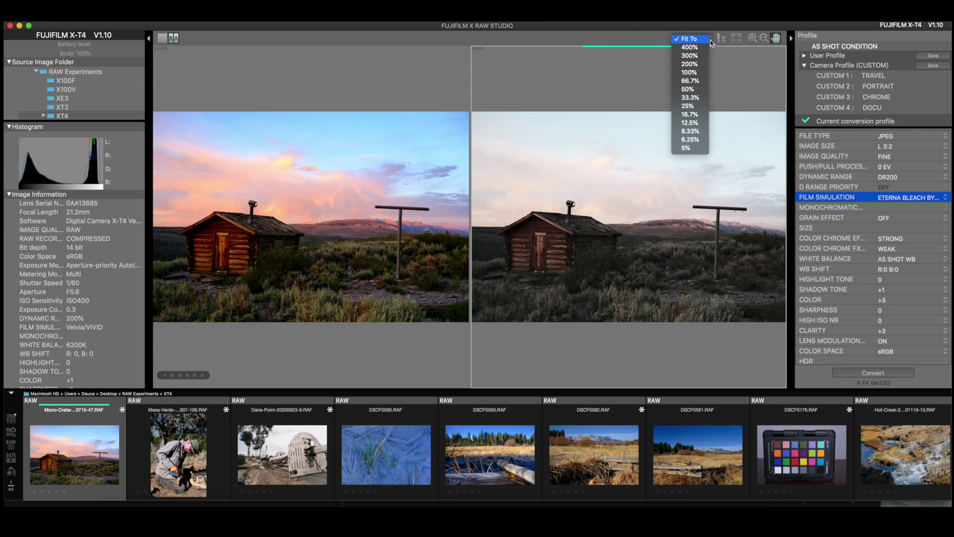
left_click(776, 40)
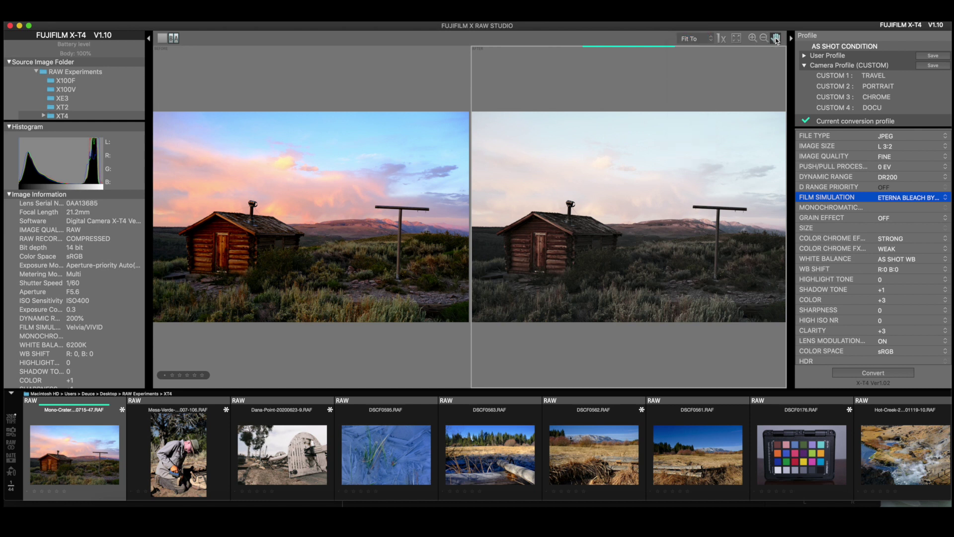
Return to the single preview and switch the film simulation back to Velvia/VIVID
left_click(160, 40)
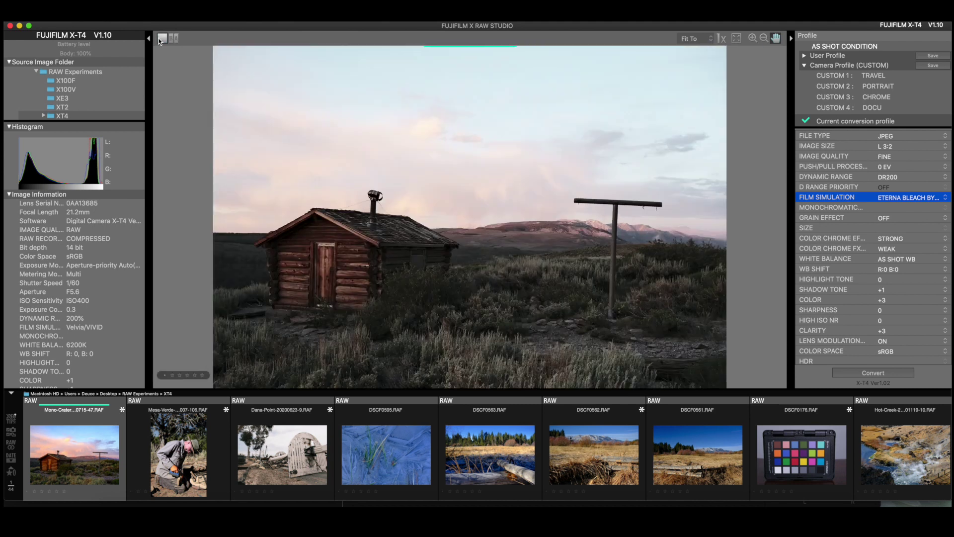
left_click(916, 198)
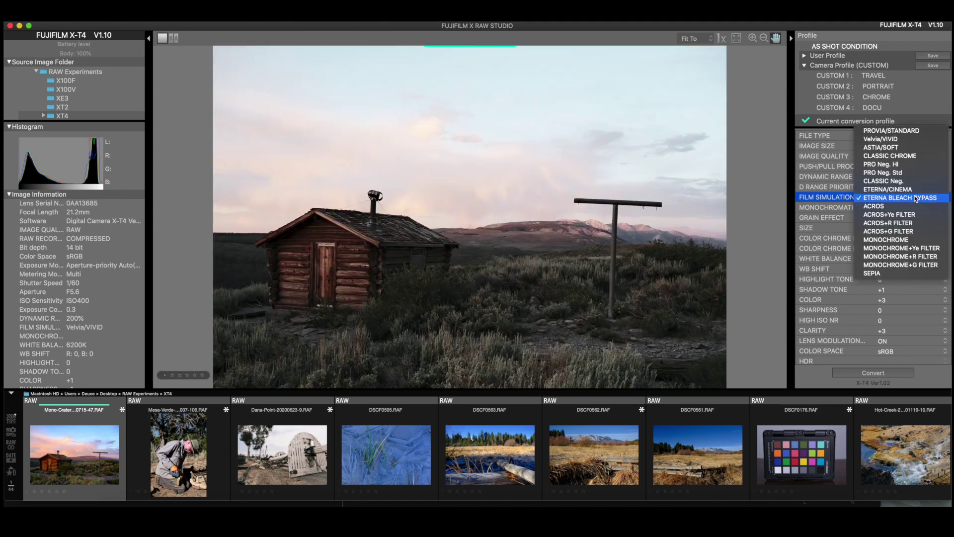
left_click(902, 144)
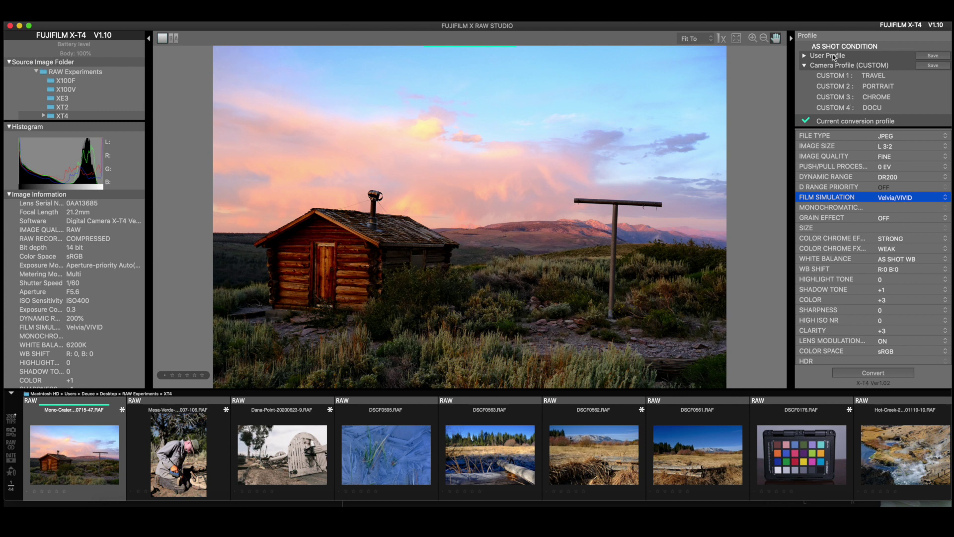
left_click(804, 56)
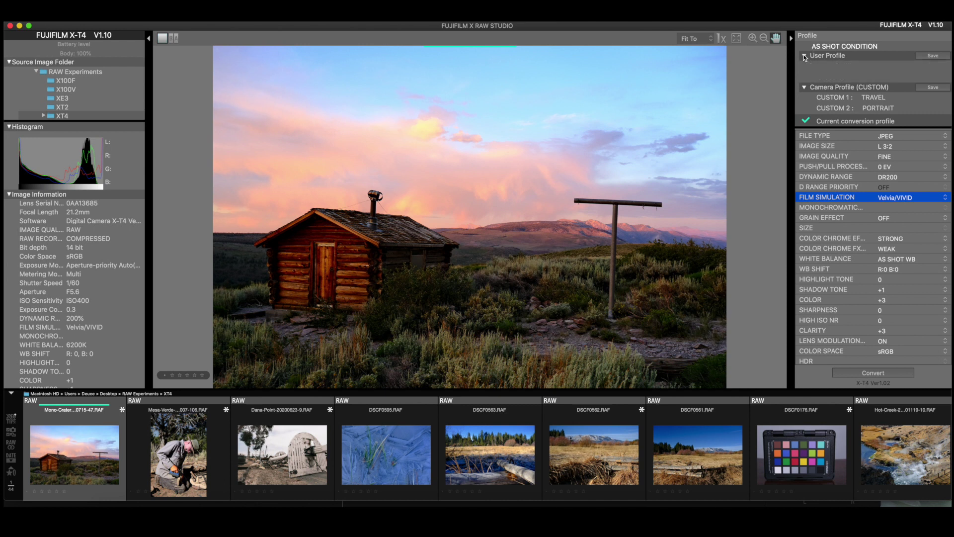
left_click(804, 56)
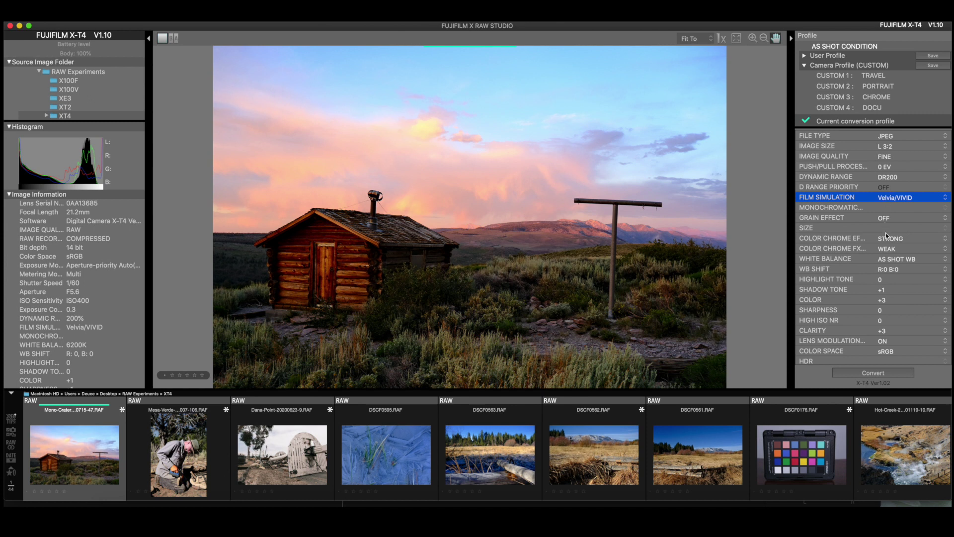
scroll(885, 235, "down", 2)
scroll(885, 233, "up", 1)
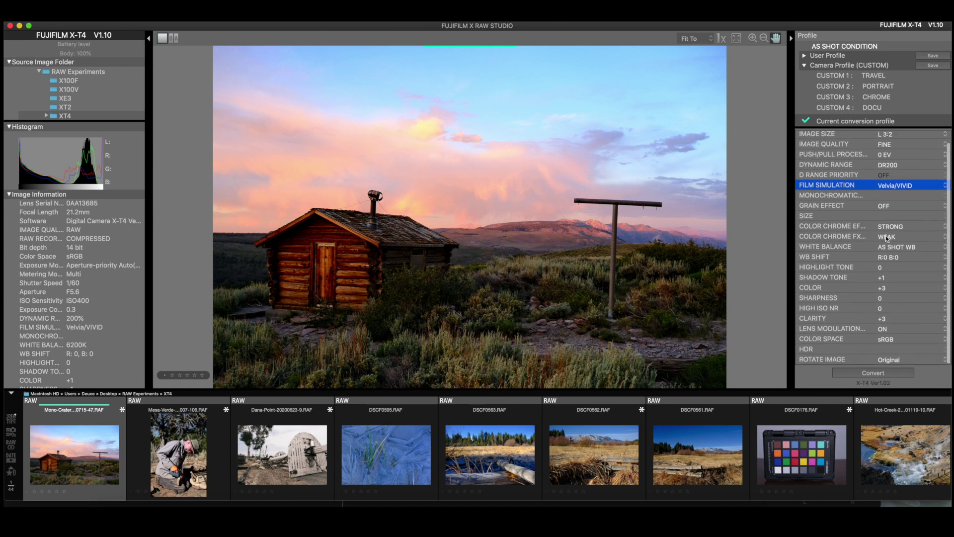
scroll(885, 237, "up", 1)
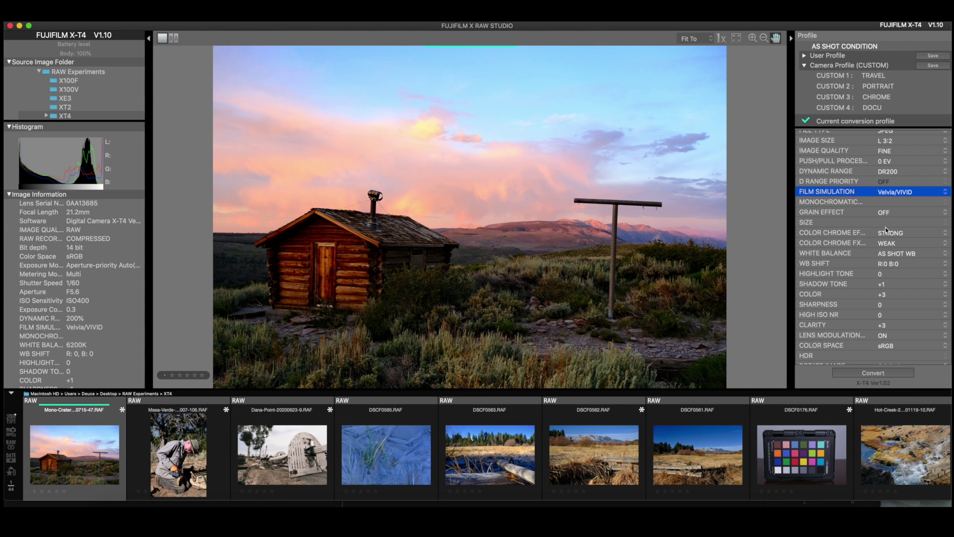
scroll(886, 234, "down", 1)
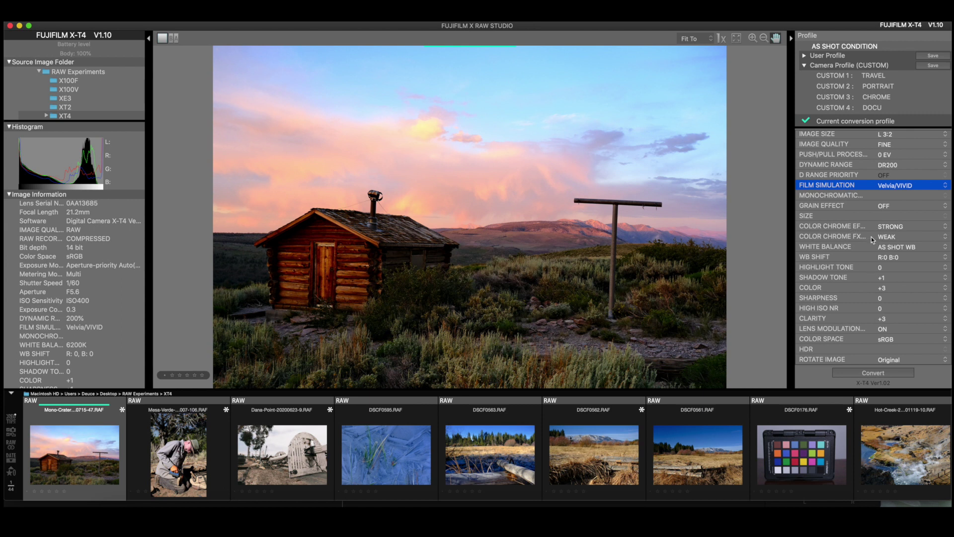
Try the Sepia film simulation, then keep Velvia/VIVID instead
left_click(894, 187)
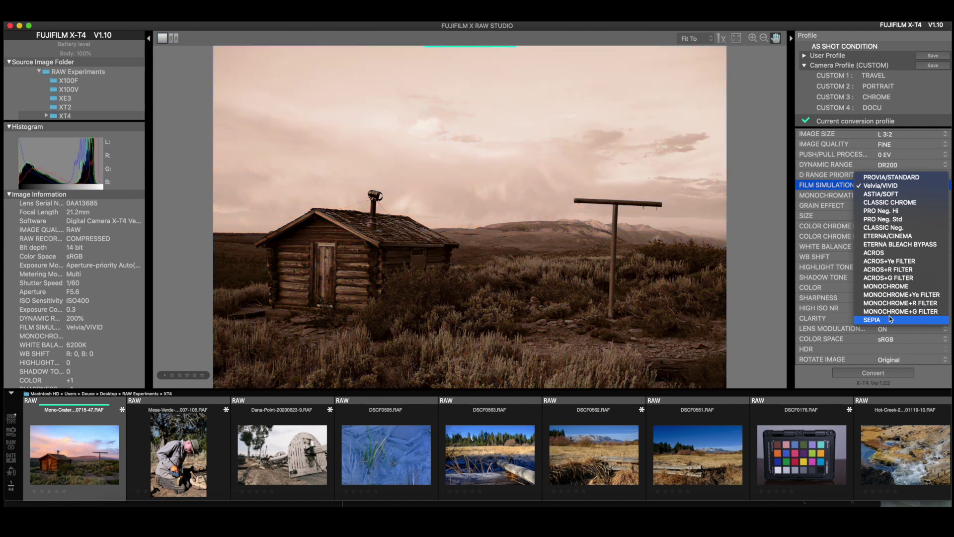
left_click(891, 186)
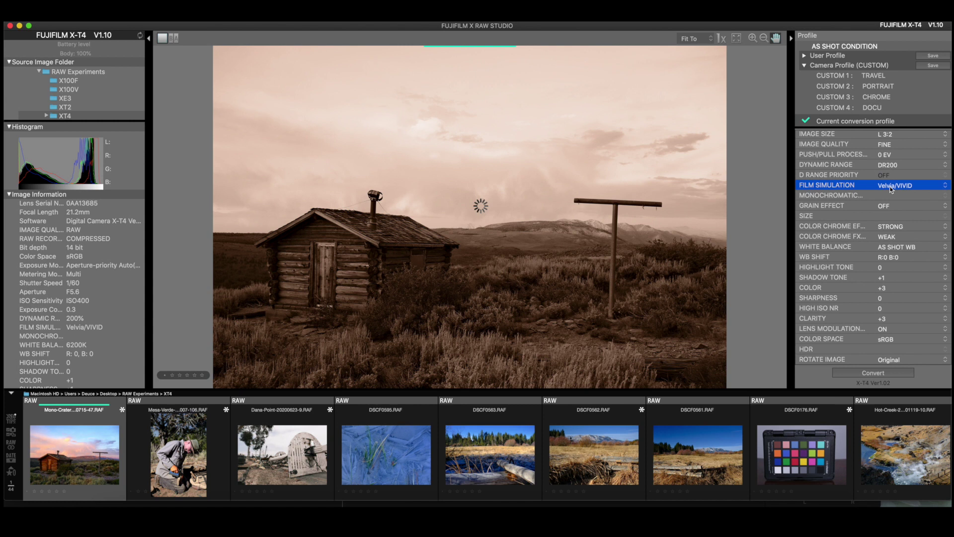